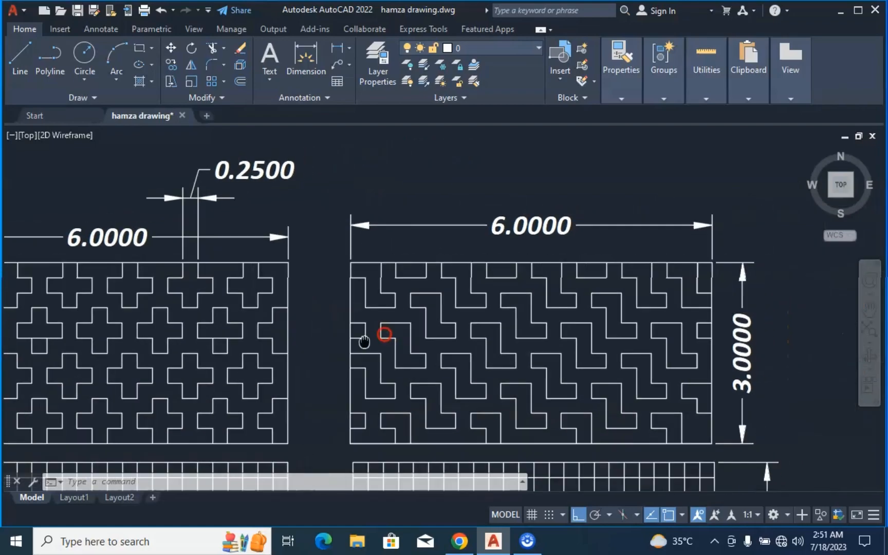
- Examine the finished cross and zigzag patterns together with their overall dimensions
mouse_move(357, 343)
middle_mouse_down()
mouse_move(594, 281)
mouse_move(594, 273)
middle_mouse_up()
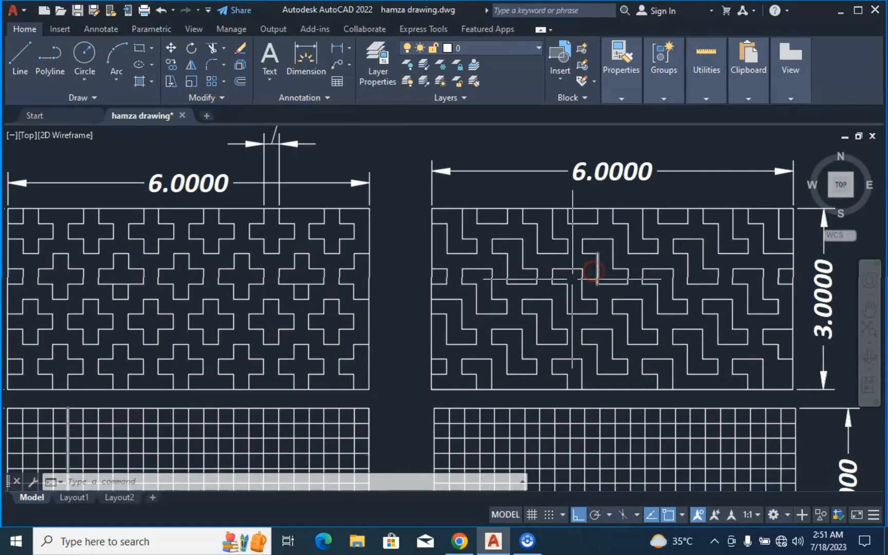
middle_click_drag(507, 305, 598, 229)
middle_click_drag(422, 302, 464, 377)
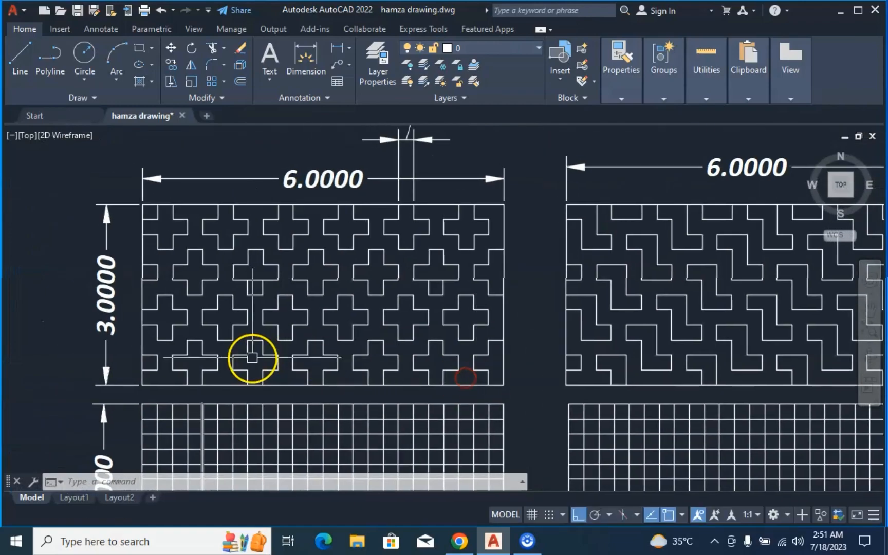
middle_click_drag(118, 323, 137, 351)
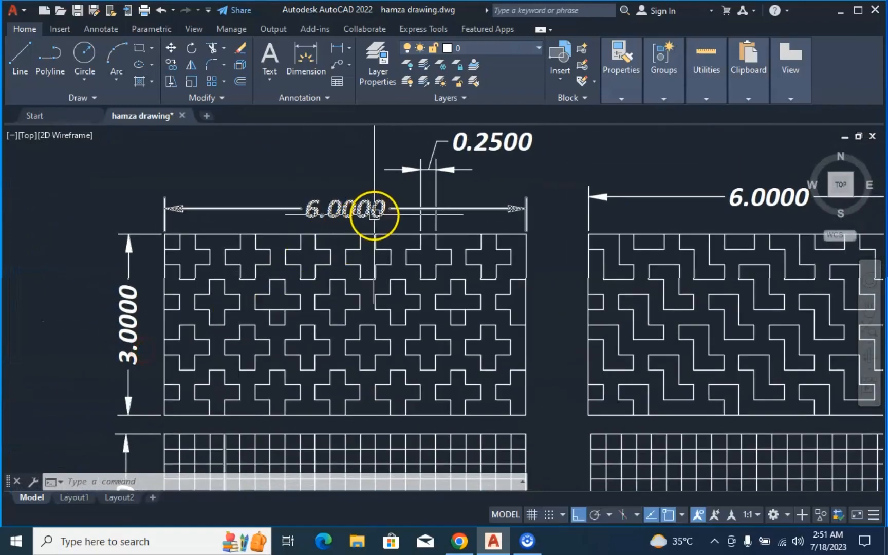
middle_click_drag(396, 245, 397, 281)
middle_click_drag(387, 341, 381, 198)
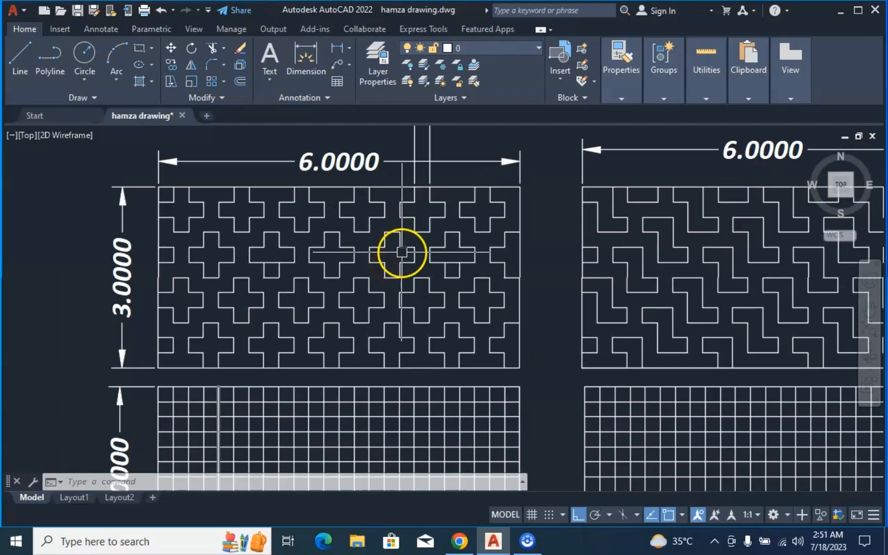
mouse_move(402, 256)
middle_mouse_down()
mouse_move(468, 224)
mouse_move(468, 205)
middle_mouse_up()
middle_click_drag(397, 311, 368, 234)
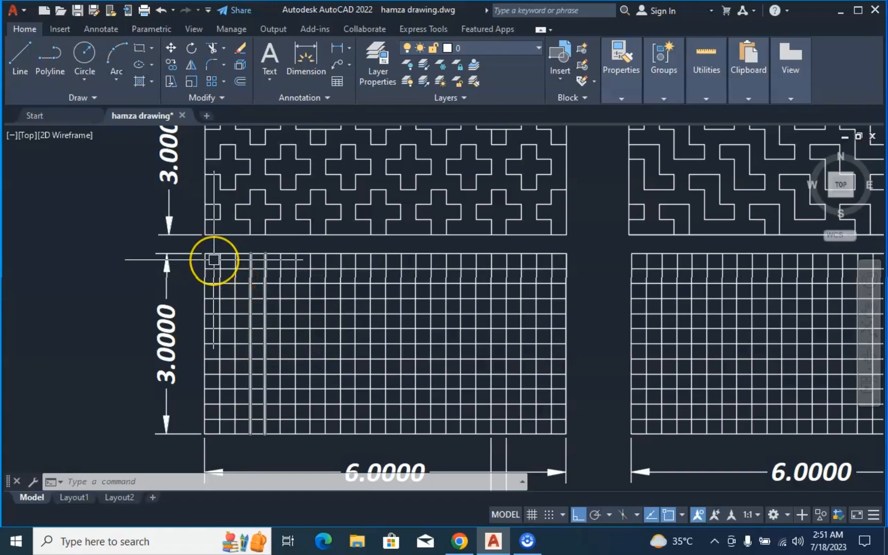
- Inspect the plain grid below the cross pattern, including its overall size and line spacing dimensions
scroll(214, 259, "up", 2)
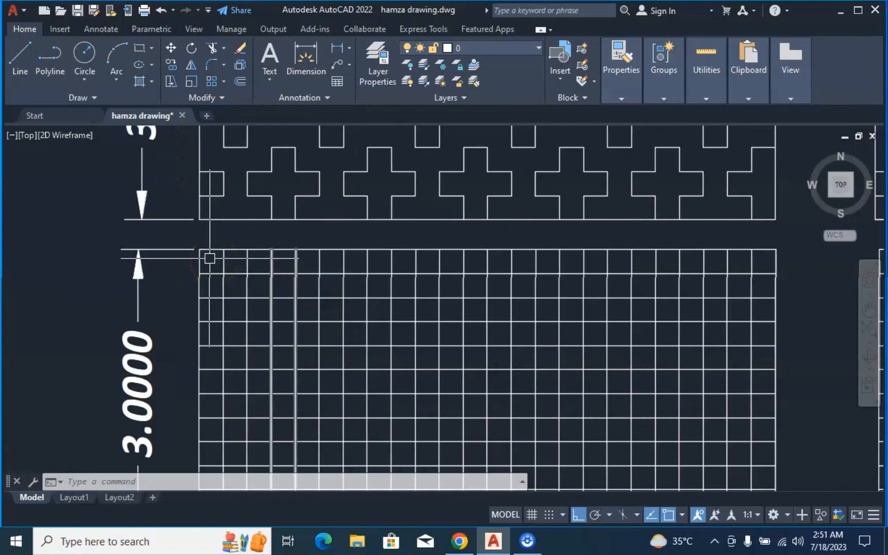
middle_click_drag(341, 335, 242, 232)
middle_click_drag(690, 418, 565, 295)
scroll(586, 408, "down", 2)
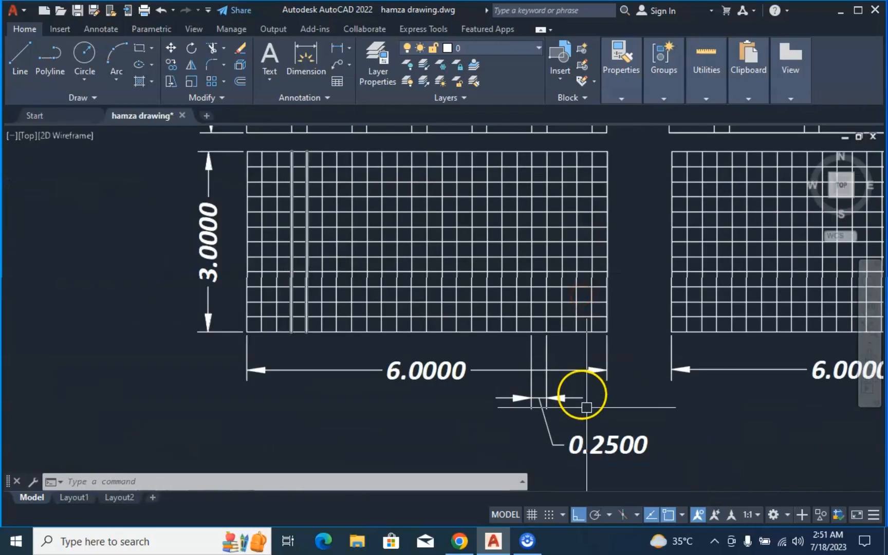
scroll(592, 452, "up", 2)
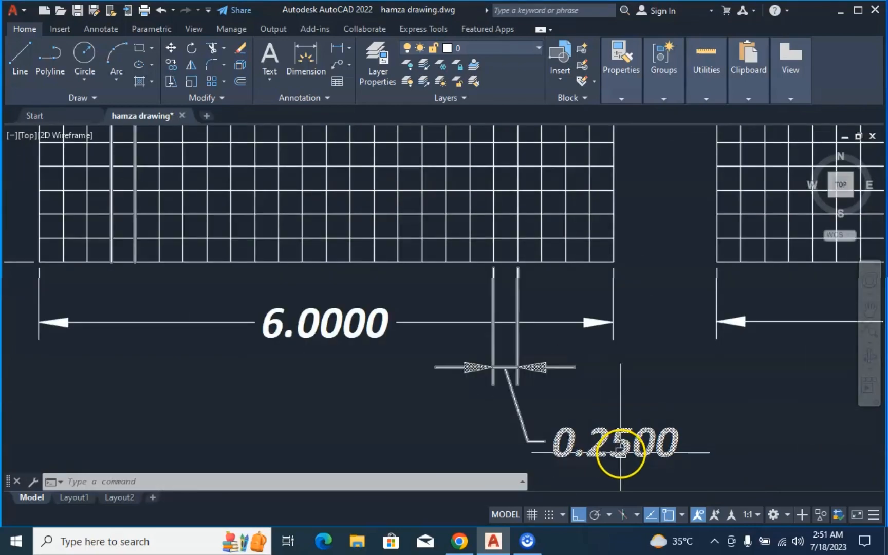
middle_click_drag(519, 373, 535, 454)
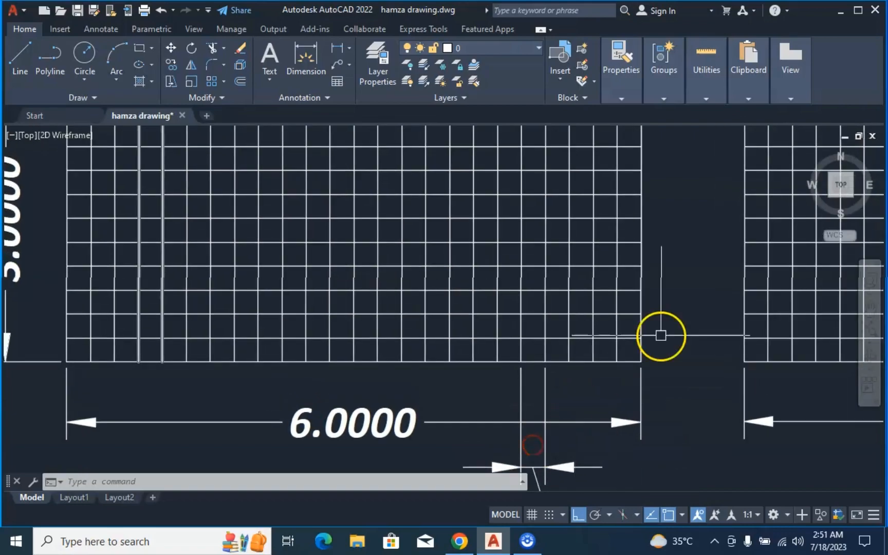
middle_click_drag(571, 317, 437, 382)
scroll(764, 290, "down", 2)
mouse_move(763, 290)
middle_mouse_down()
mouse_move(724, 309)
mouse_move(621, 301)
middle_mouse_up()
scroll(724, 309, "down", 2)
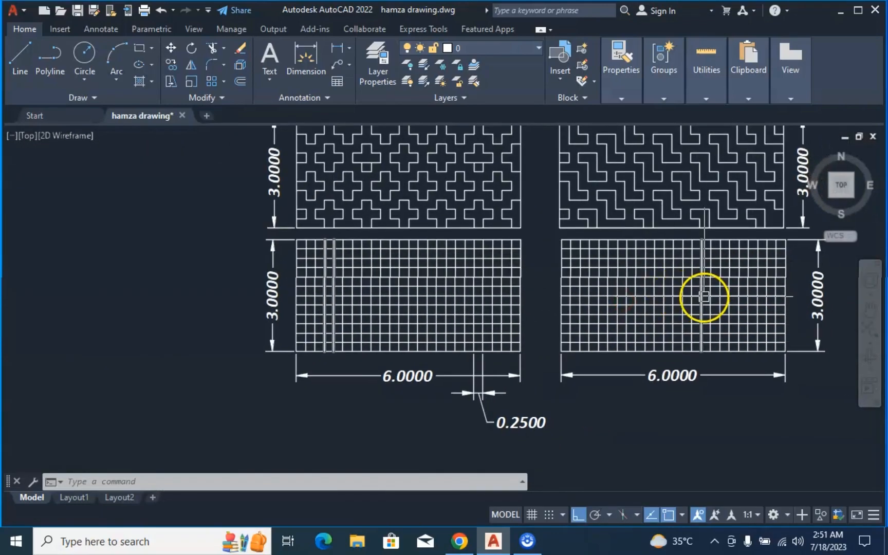
- Compare the upper-left cells of the plain grid with the finished cross pattern above it
scroll(611, 296, "up", 2)
middle_click_drag(327, 271, 482, 349)
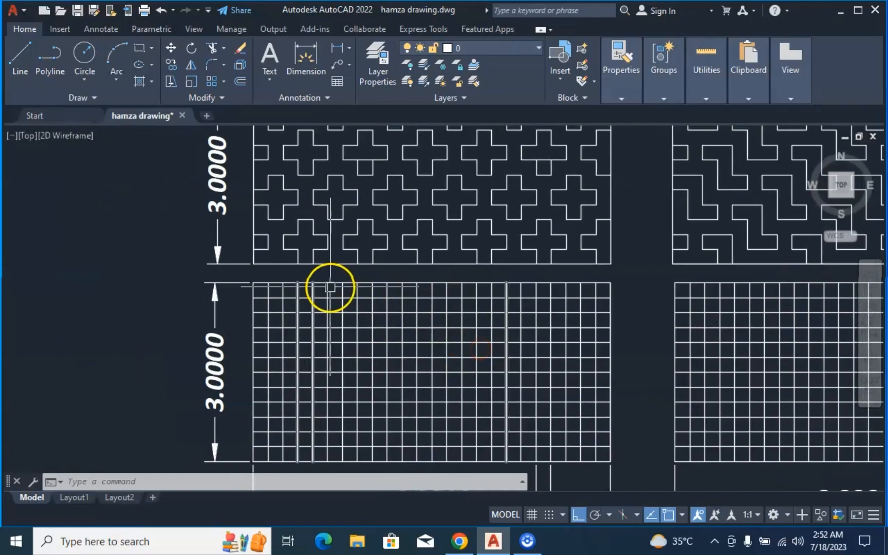
scroll(276, 299, "up", 6)
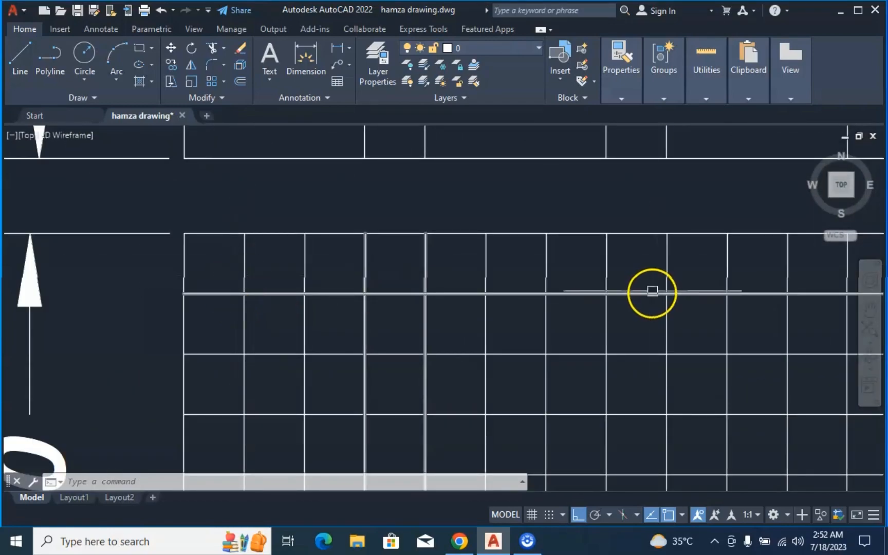
mouse_move(382, 326)
middle_mouse_down()
mouse_move(525, 328)
mouse_move(492, 413)
middle_mouse_up()
scroll(529, 330, "down", 4)
middle_click_drag(503, 282, 479, 372)
scroll(486, 236, "down", 2)
middle_click_drag(485, 234, 424, 235)
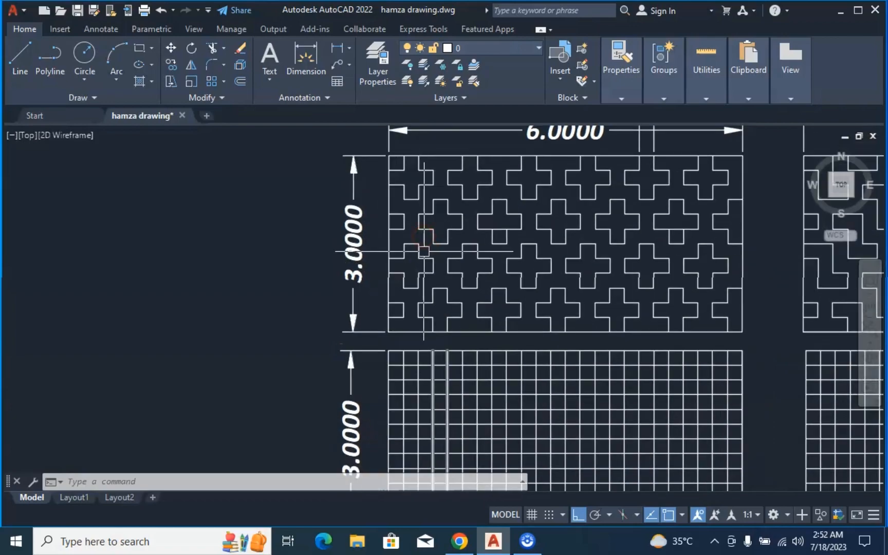
- Trim the inner grid segments near the grid's upper-left corner to open the centre of the first cross
key("Escape")
key("Escape")
type("r")
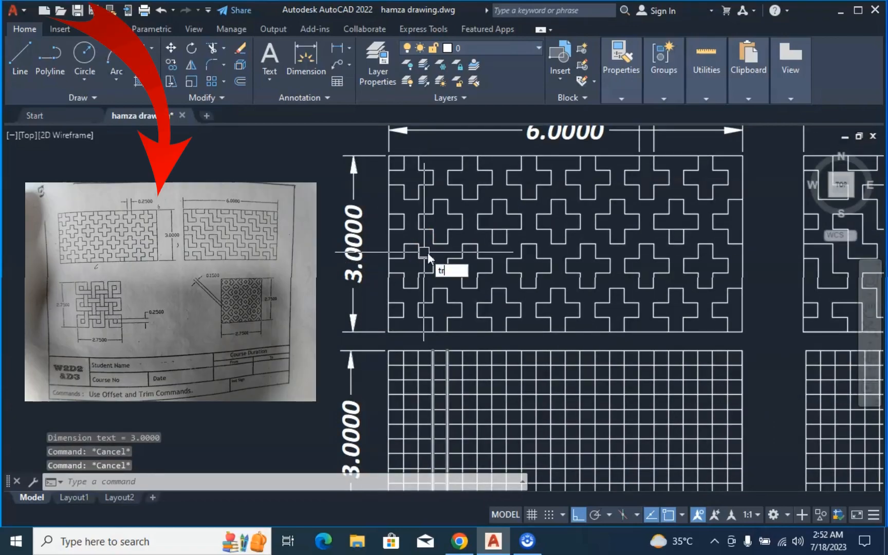
key("Return")
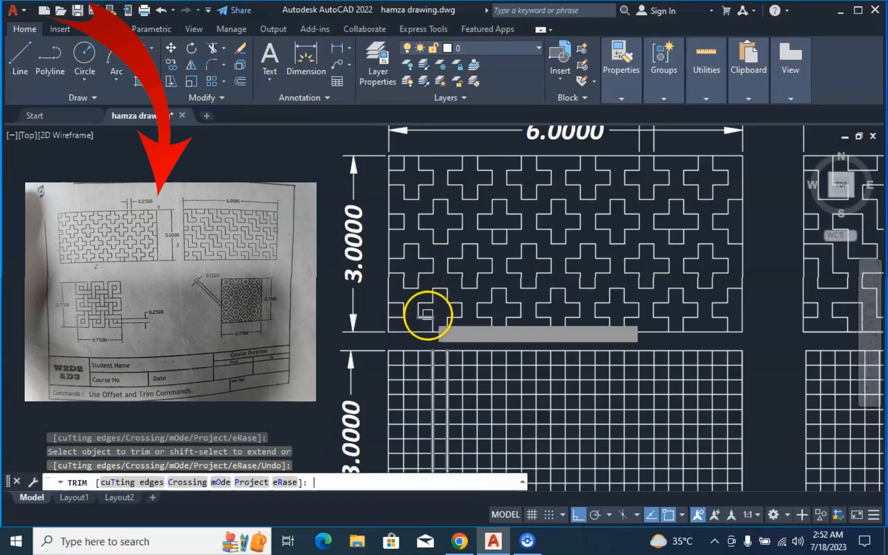
scroll(414, 372, "up", 4)
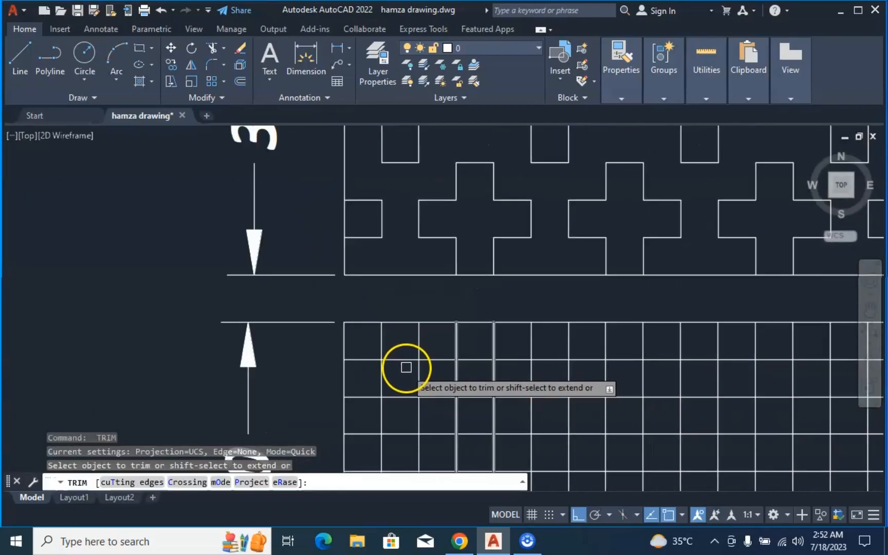
left_click(406, 359)
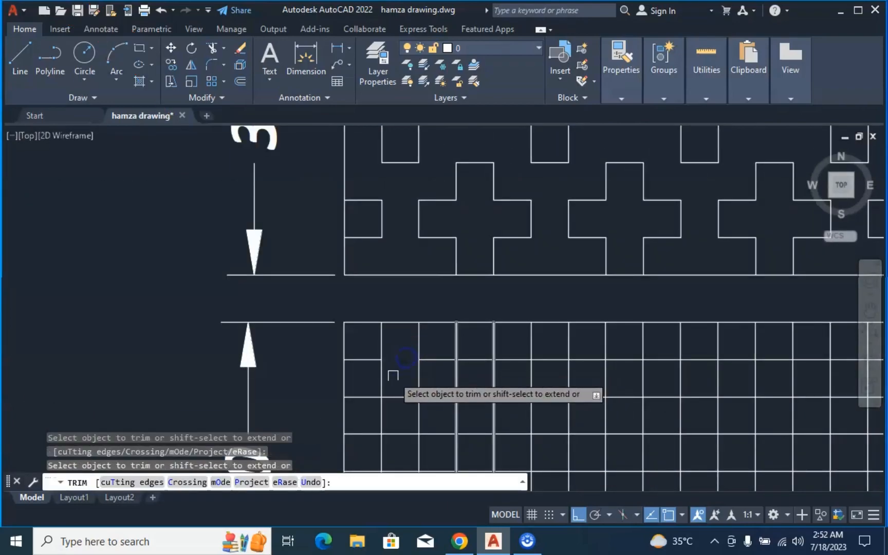
left_click(418, 380)
left_click(401, 396)
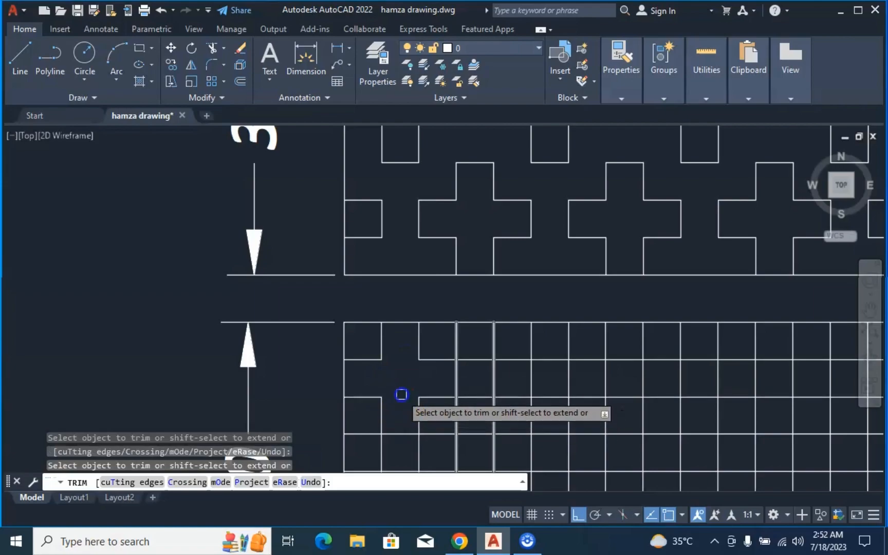
- Trim the surplus grid segments around the first cross so that its outline stands free
middle_click_drag(410, 374, 388, 308)
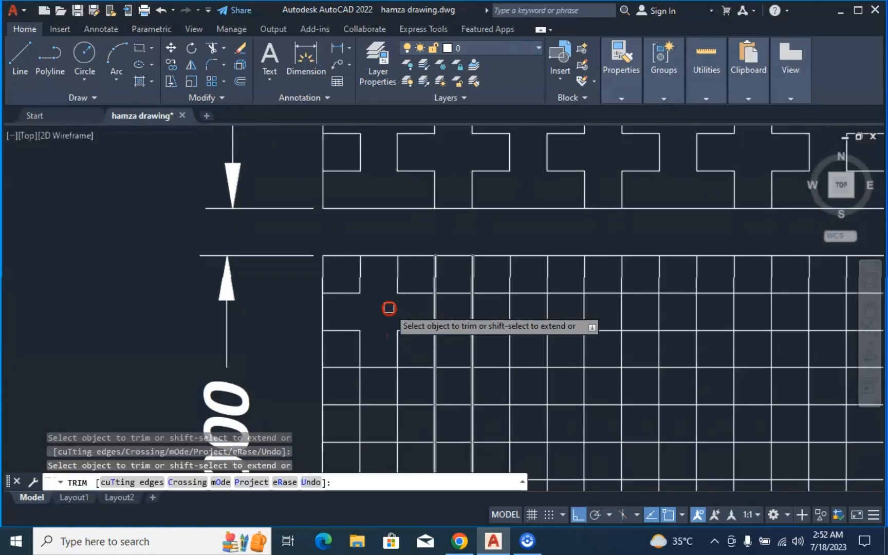
scroll(384, 360, "down", 3)
scroll(383, 349, "down", 2)
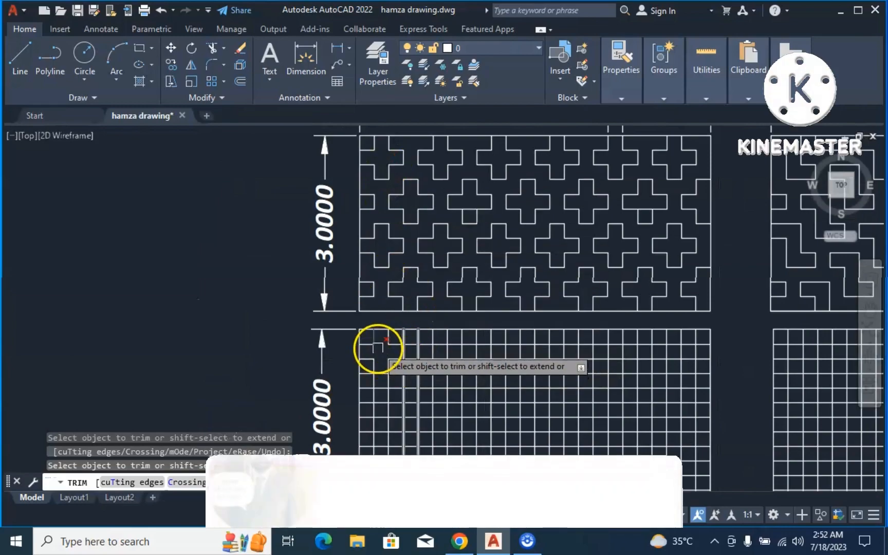
scroll(377, 346, "up", 2)
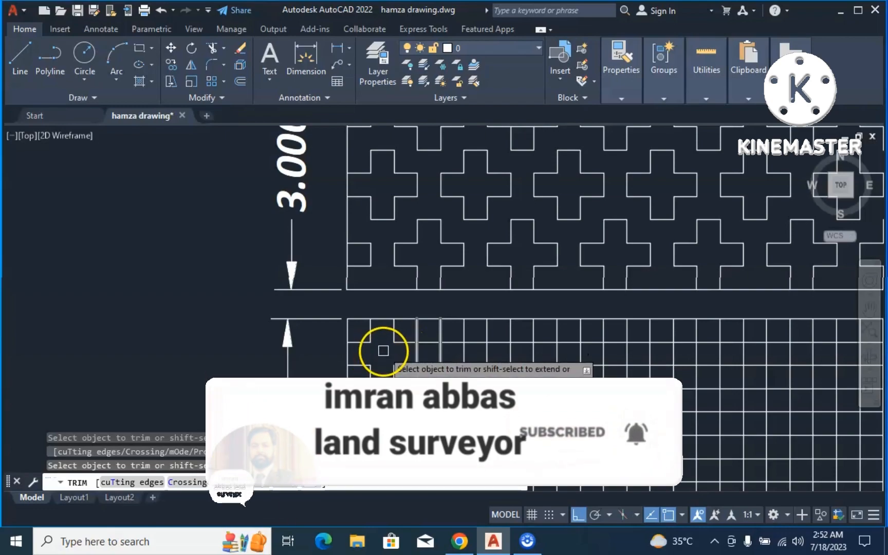
left_click(425, 344)
left_click(426, 369)
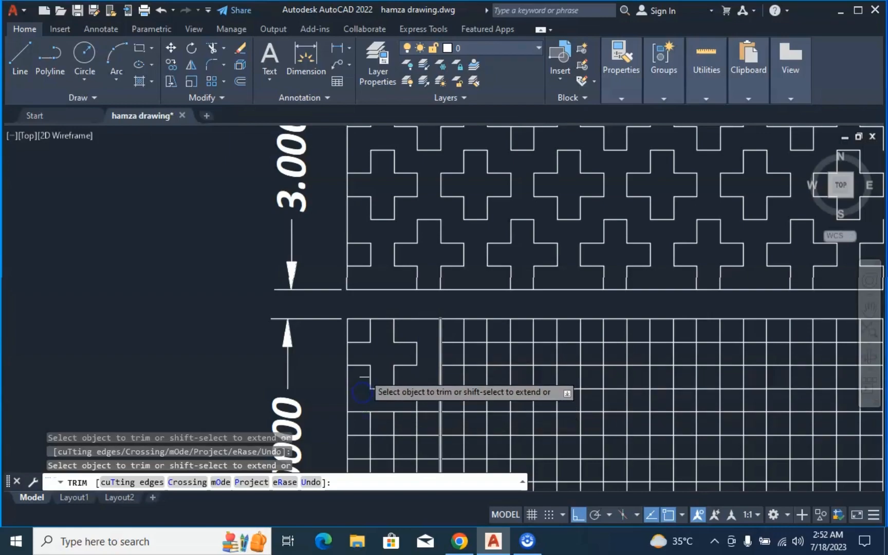
middle_click_drag(376, 367, 277, 365)
left_click(331, 219)
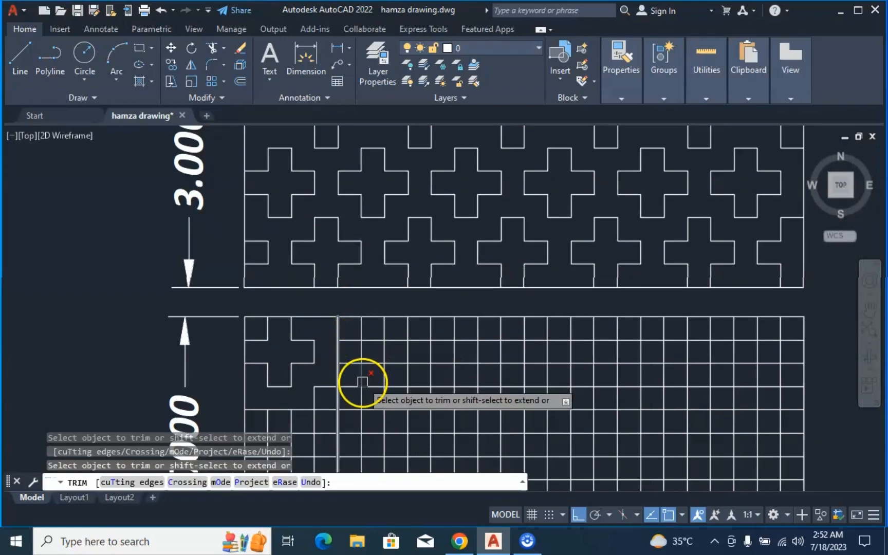
- Check the reference pattern and trim the grid segments in and around the second cross of the top row
middle_click_drag(364, 327, 363, 445)
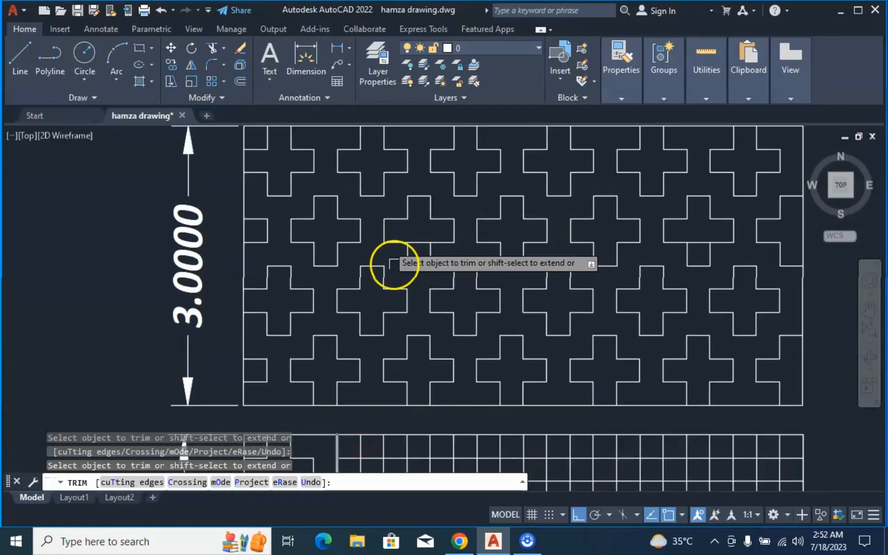
middle_click_drag(398, 303, 374, 214)
middle_click_drag(358, 331, 417, 247)
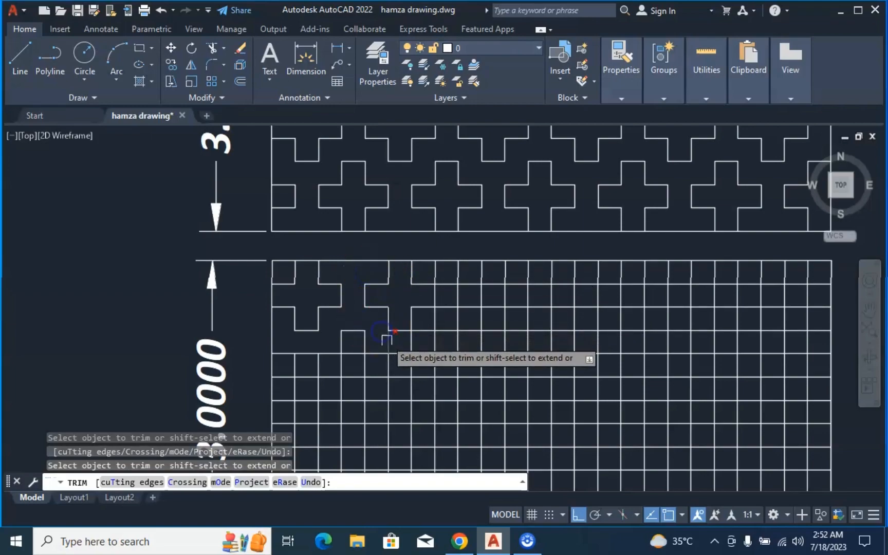
left_click_drag(406, 344, 420, 330)
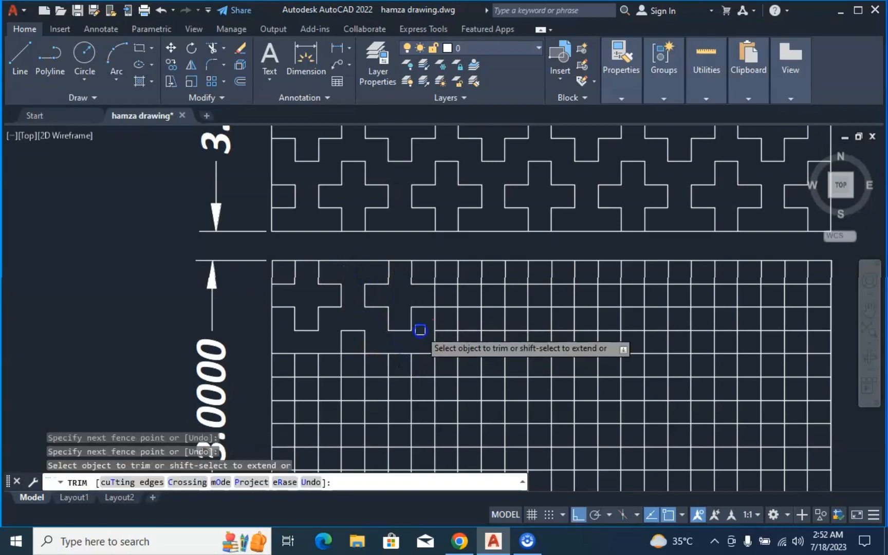
left_click(435, 317)
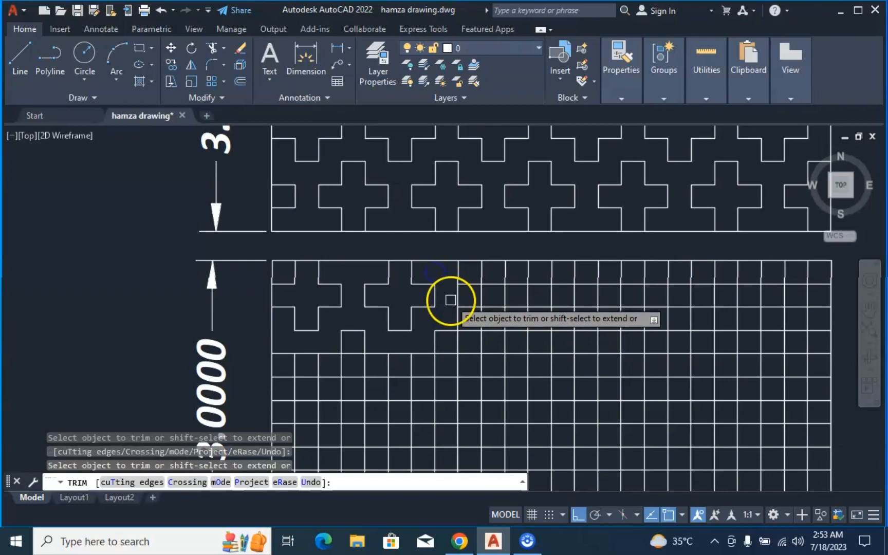
- Trim the grid segments inside and around the third cross of the top row
middle_click_drag(450, 299, 388, 325)
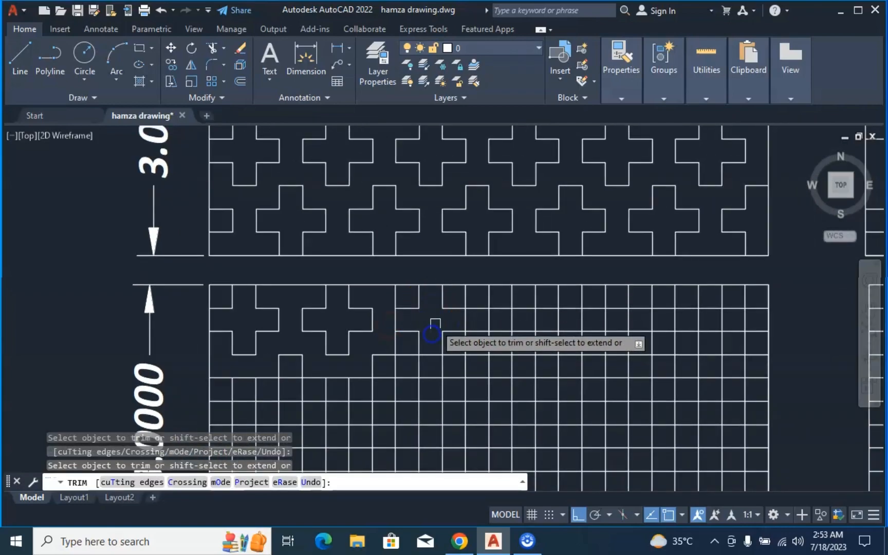
middle_click_drag(432, 337, 406, 264)
left_click(404, 284)
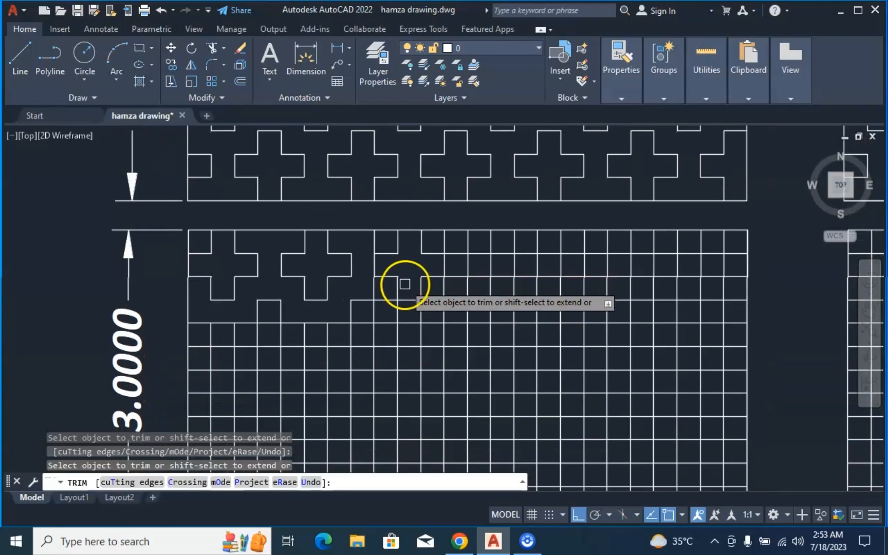
left_click(408, 276)
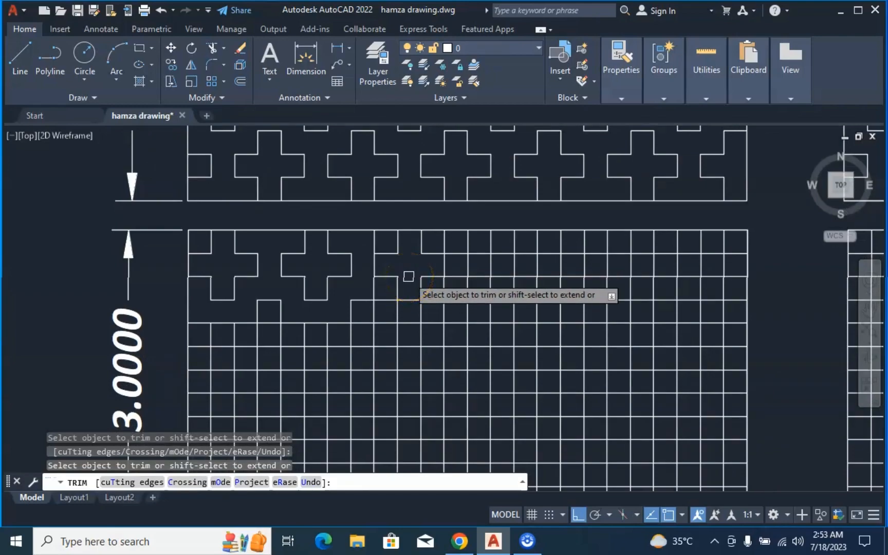
left_click(423, 258)
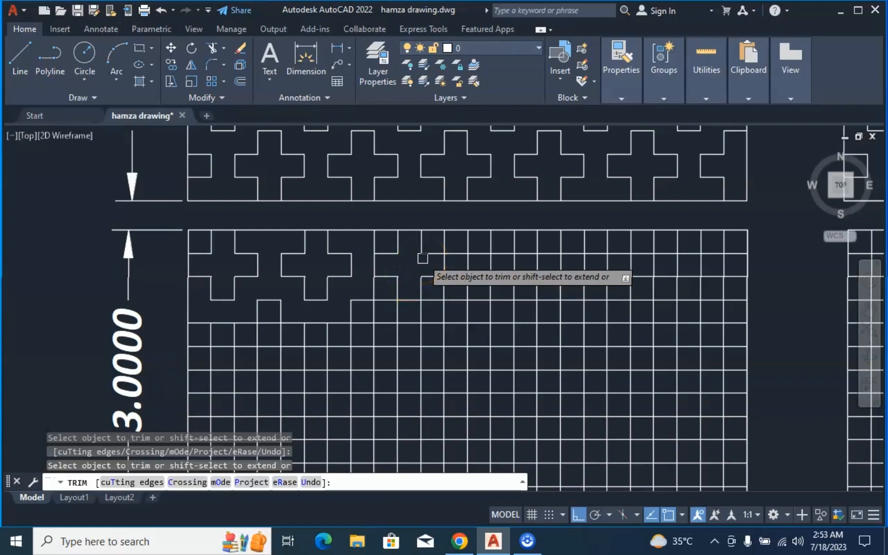
mouse_move(443, 245)
left_mouse_down()
mouse_move(444, 287)
mouse_move(382, 298)
left_mouse_up()
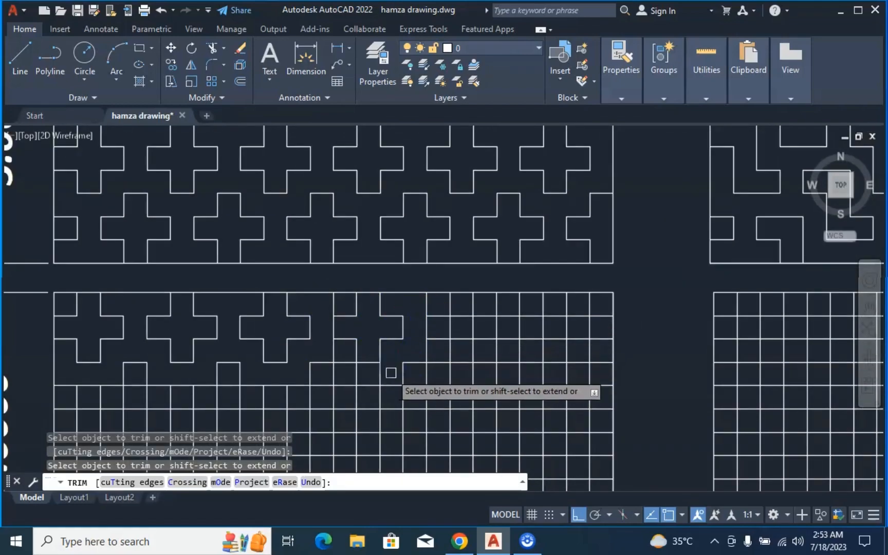
- Trim the surplus segments beside the fourth cross and continue with the fifth cross in the top row
left_click_drag(391, 373, 334, 300)
left_click_drag(466, 303, 445, 330)
mouse_move(493, 304)
left_mouse_down()
mouse_move(511, 323)
mouse_move(488, 364)
left_mouse_up()
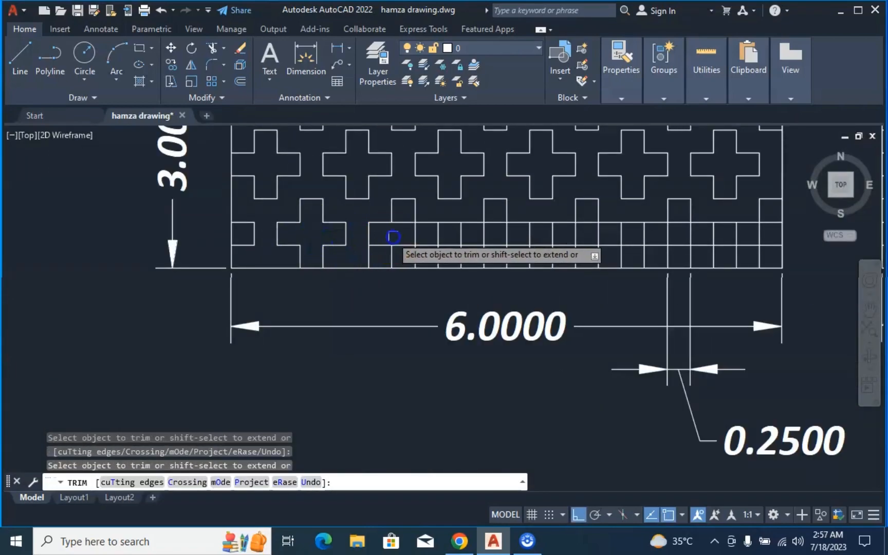
- Trim the grid segments along the bottom row to shape the second through fifth full crosses
mouse_move(393, 237)
left_mouse_down()
mouse_move(465, 256)
mouse_move(511, 239)
left_mouse_up()
middle_click_drag(540, 220, 474, 219)
mouse_move(475, 217)
left_mouse_down()
mouse_move(469, 254)
mouse_move(491, 256)
left_mouse_up()
left_click_drag(503, 233, 518, 248)
middle_click_drag(576, 203, 491, 212)
left_click_drag(485, 220, 496, 263)
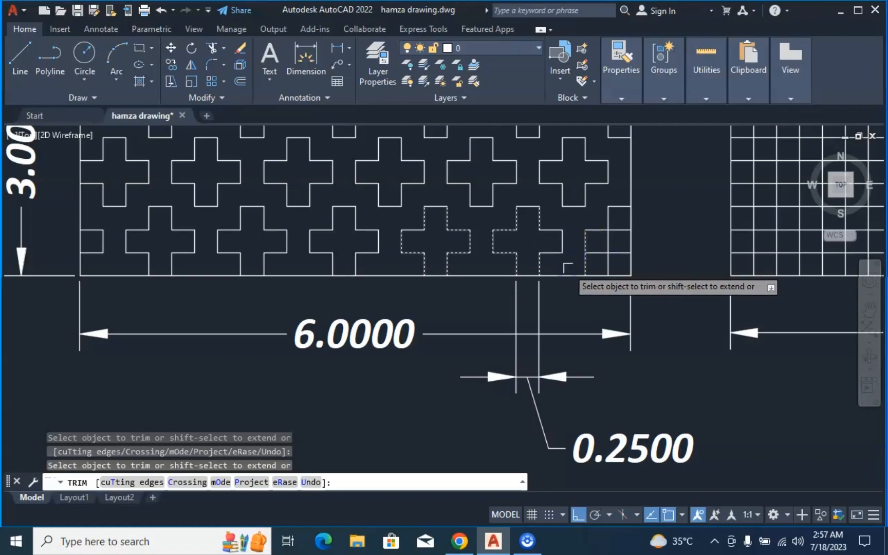
- Trim the surplus grid segments at the right end of the bottom row to shape the partial cross at the corner
left_click(608, 243)
left_click(623, 228)
left_click(618, 256)
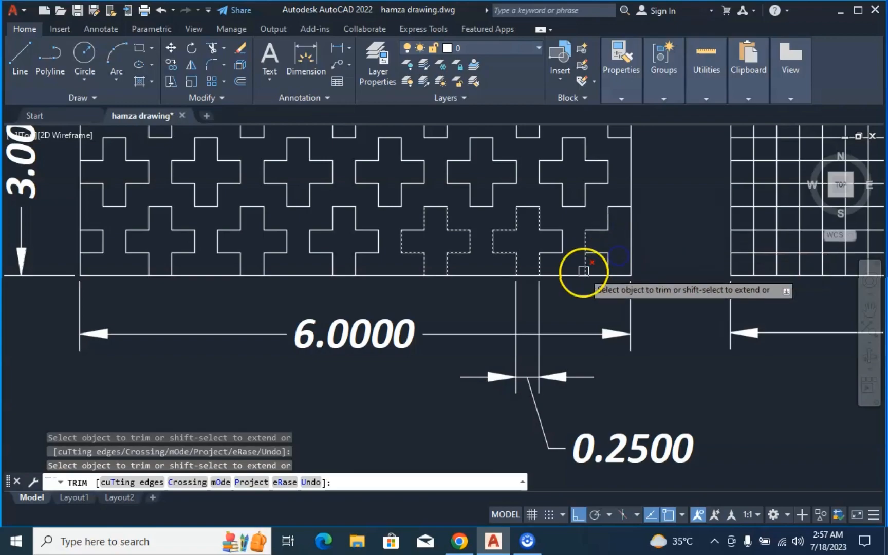
- Check the Z-shaped reference pattern and trim the second 6 by 3 grid's upper-left corner to form the first interlocking shape
scroll(584, 257, "down", 5)
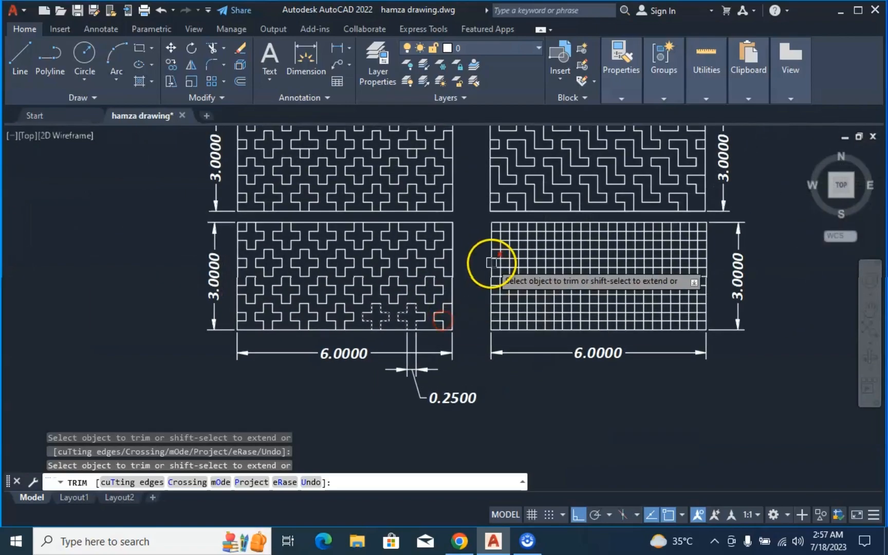
middle_click_drag(492, 263, 368, 304)
scroll(375, 272, "up", 5)
middle_click_drag(393, 210, 389, 341)
scroll(388, 309, "down", 3)
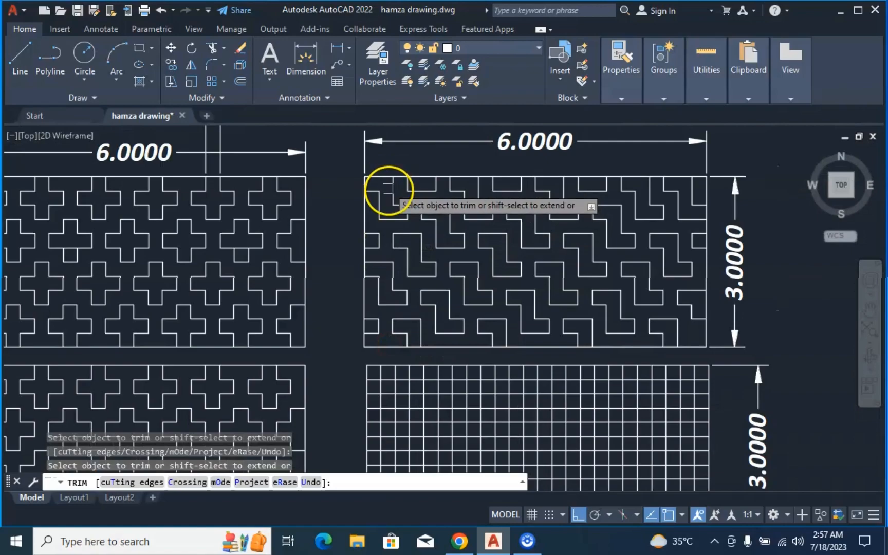
middle_click_drag(391, 349, 404, 272)
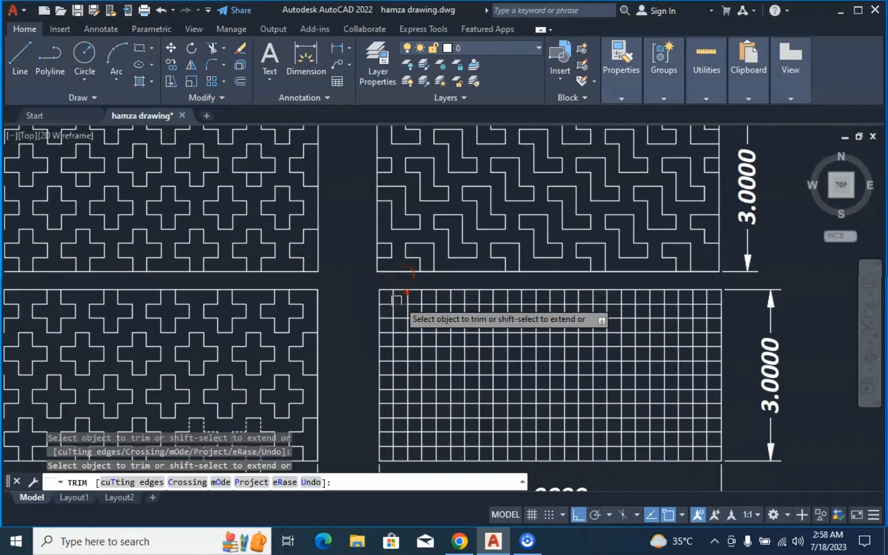
scroll(397, 300, "up", 2)
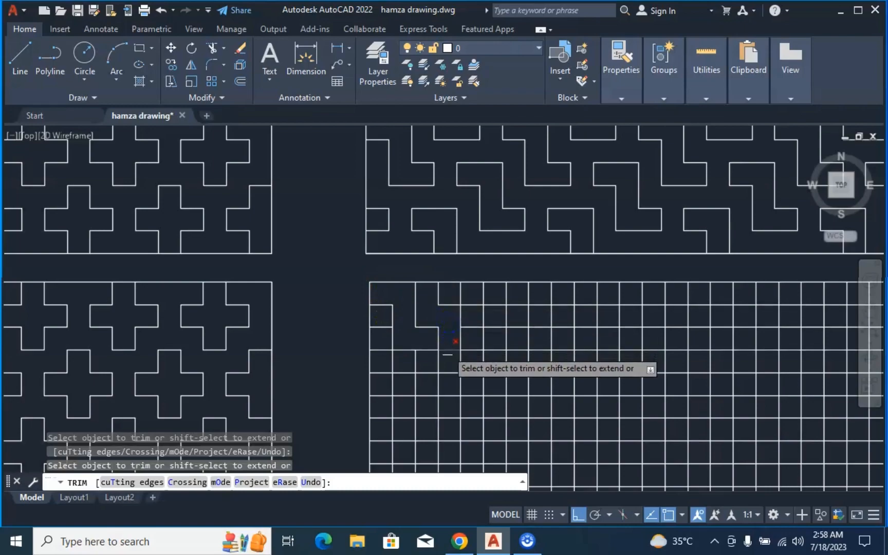
left_click(382, 362)
left_click(378, 324)
key("Return")
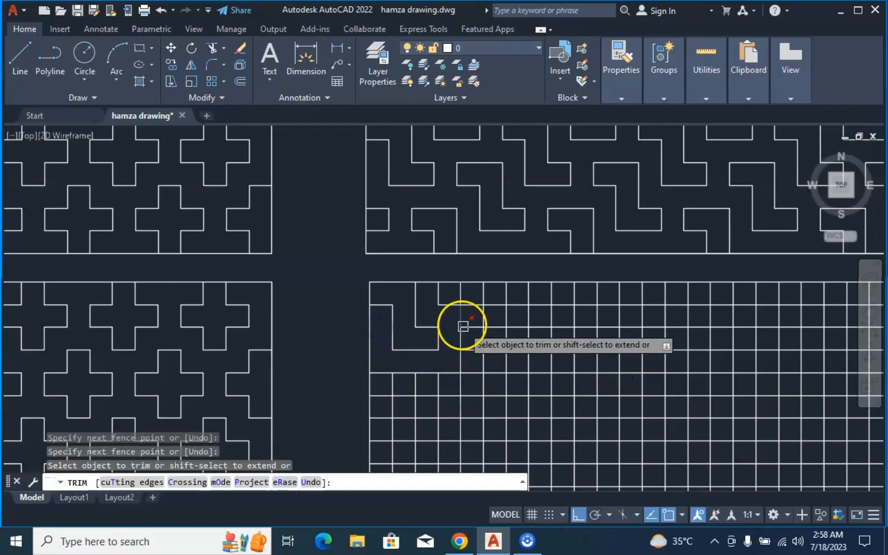
- Compare with the Z-shaped reference and trim the grid segments in and around the second Z shape of the top row
middle_click_drag(445, 318, 377, 315)
left_click(389, 303)
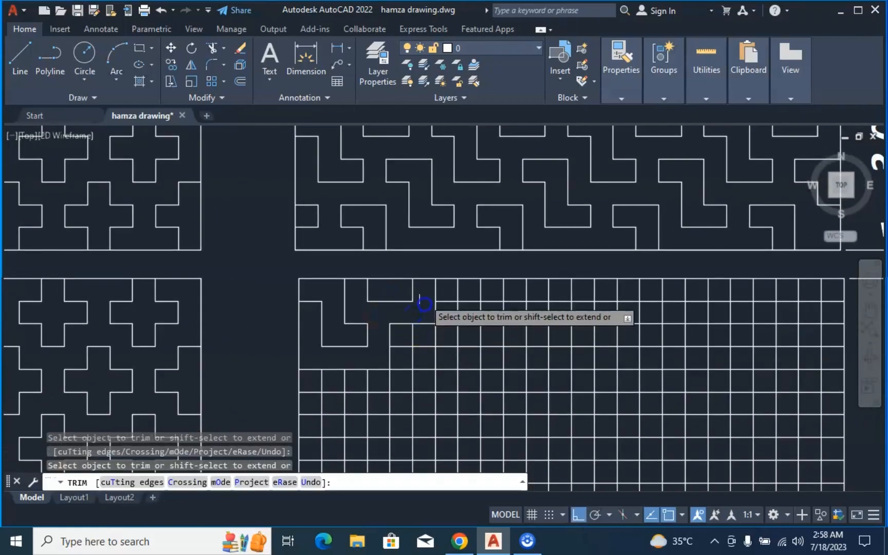
mouse_move(426, 291)
middle_mouse_down()
mouse_move(434, 403)
mouse_move(426, 514)
middle_mouse_up()
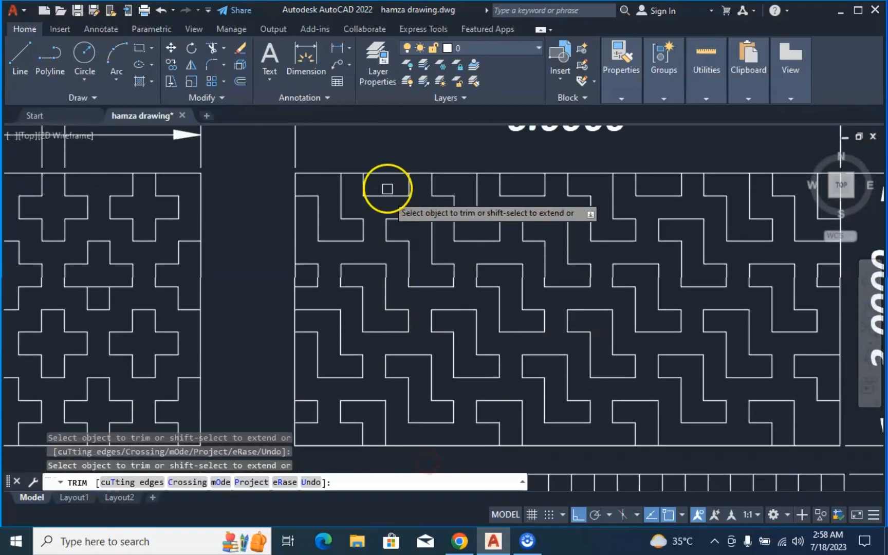
middle_click_drag(390, 317, 380, 100)
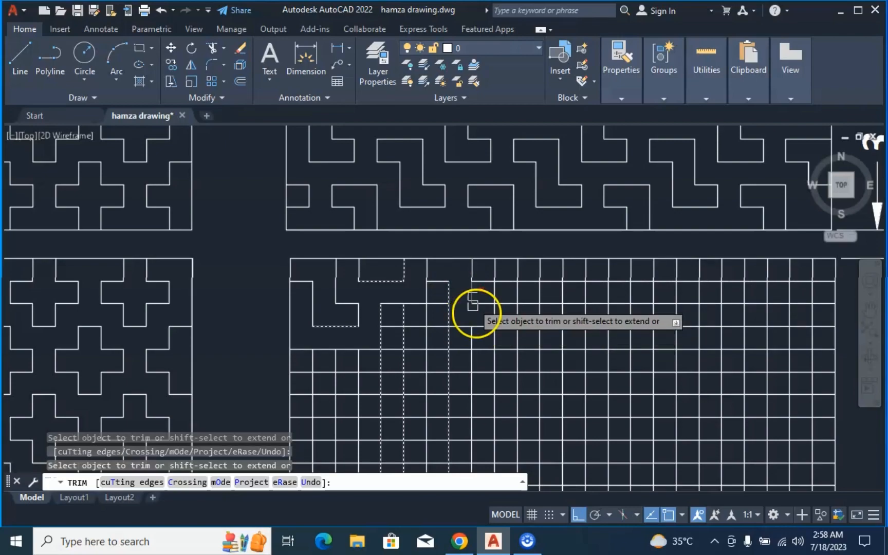
left_click(505, 305)
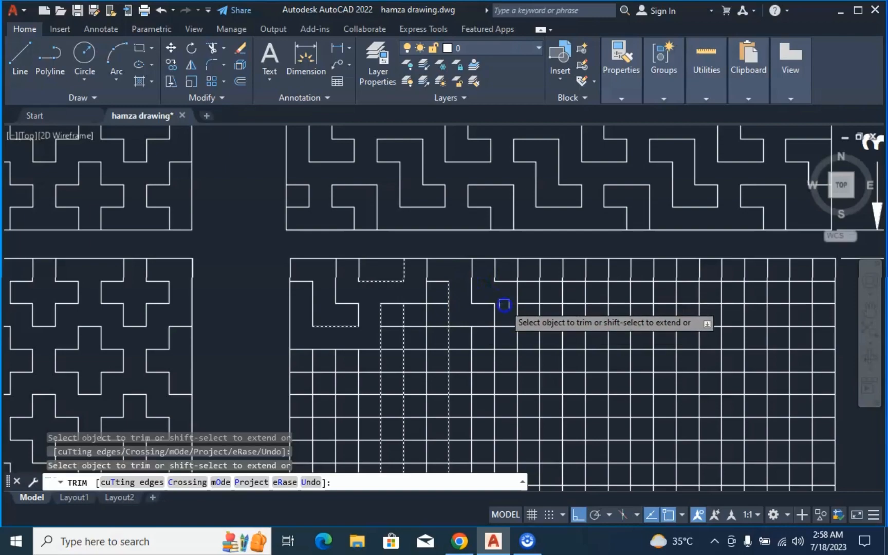
left_click(504, 325)
left_click(495, 337)
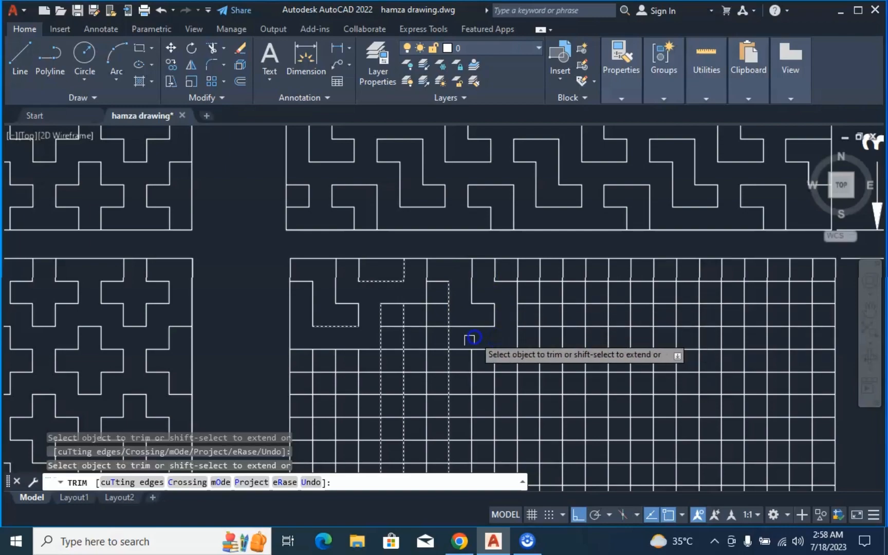
left_click(448, 338)
left_click(438, 327)
left_click(437, 306)
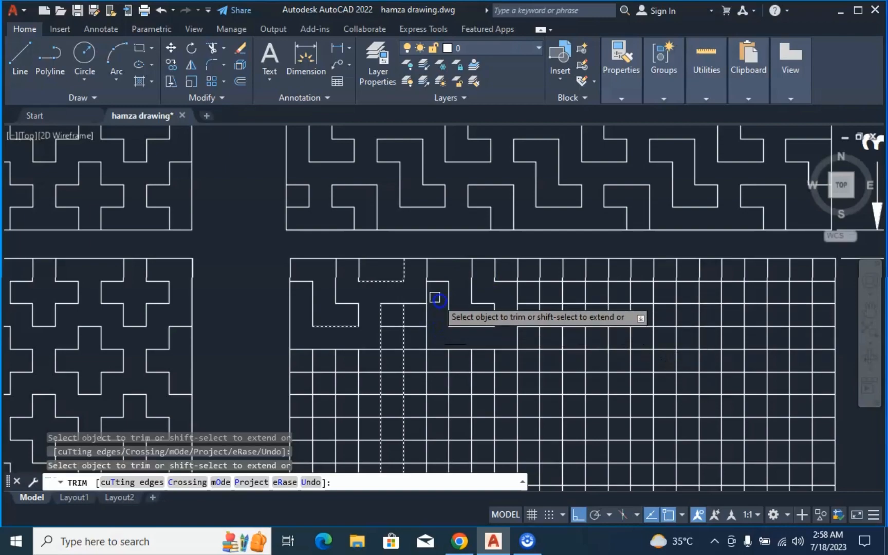
- Trim the surplus segments to the right of the second Z shape and below the adjoining rectangle on the top edge
scroll(481, 324, "down", 2)
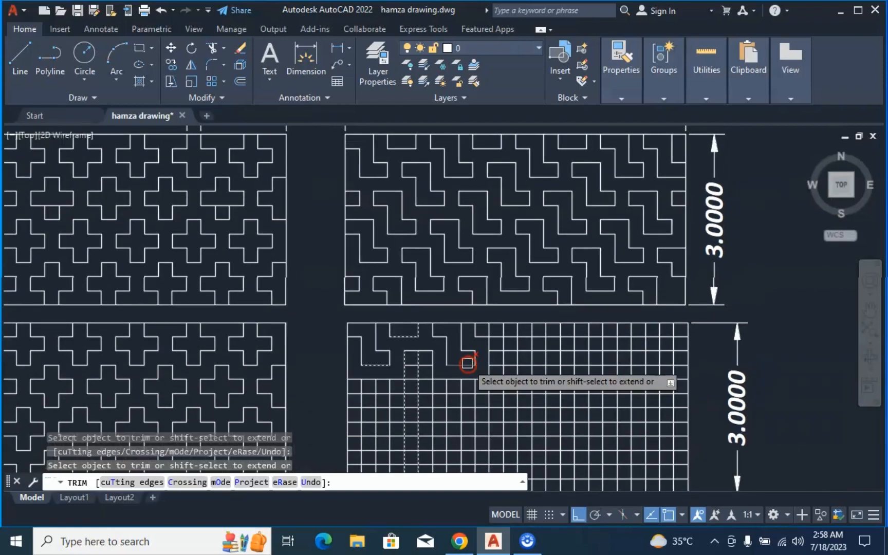
left_click(467, 364)
left_click(509, 365)
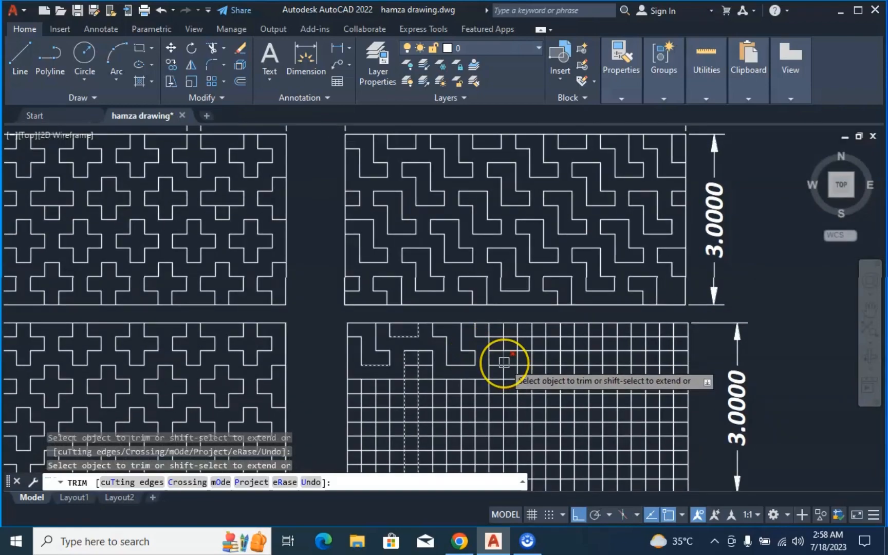
left_click(483, 335)
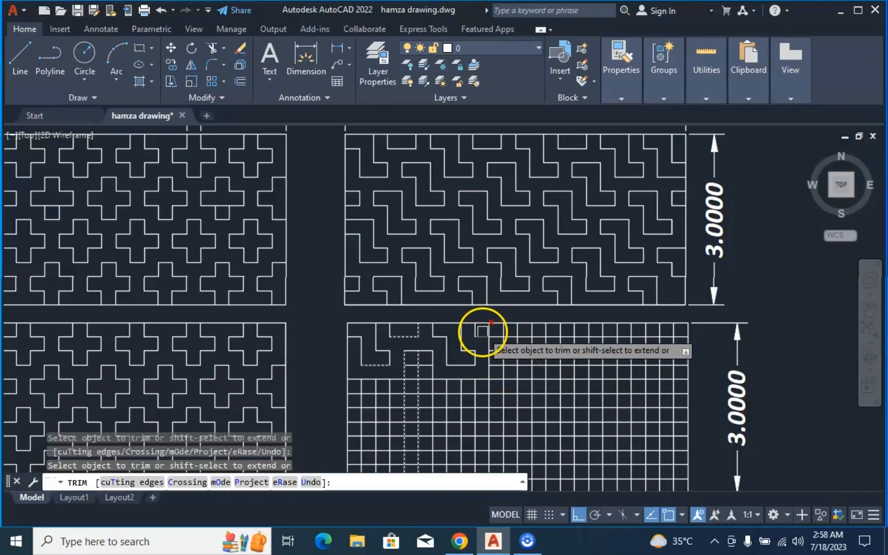
scroll(488, 334, "up", 2)
left_click(495, 357)
left_click(519, 353)
left_click(520, 341)
- Trim the grid segments inside and around the third Z shape of the top row
left_click(561, 331)
left_click(569, 341)
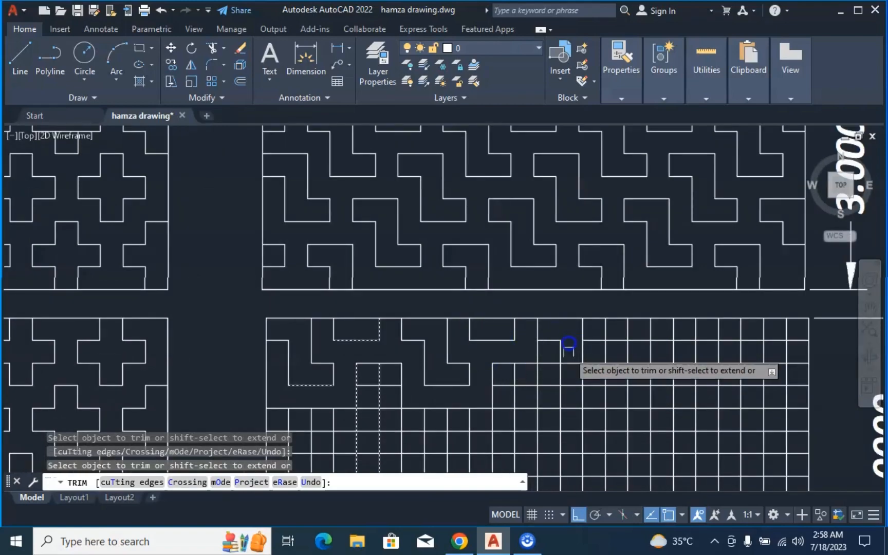
left_click(568, 364)
left_click(581, 375)
left_click(593, 339)
left_click(402, 303)
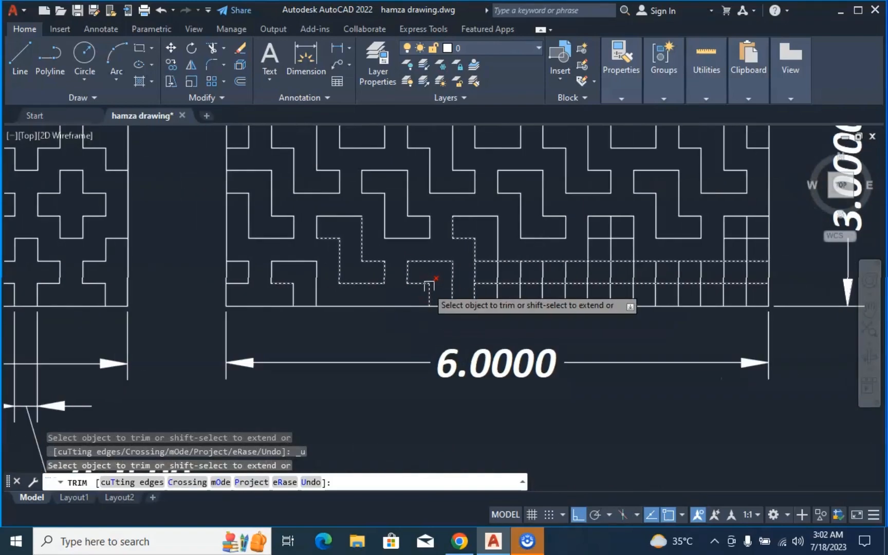
- Trim the grid segments in and around the third Z shape near the bottom edge of the second grid
scroll(426, 283, "up", 1)
left_click(379, 266)
left_click(415, 301)
left_click(393, 299)
left_click(426, 286)
middle_click_drag(455, 300, 391, 280)
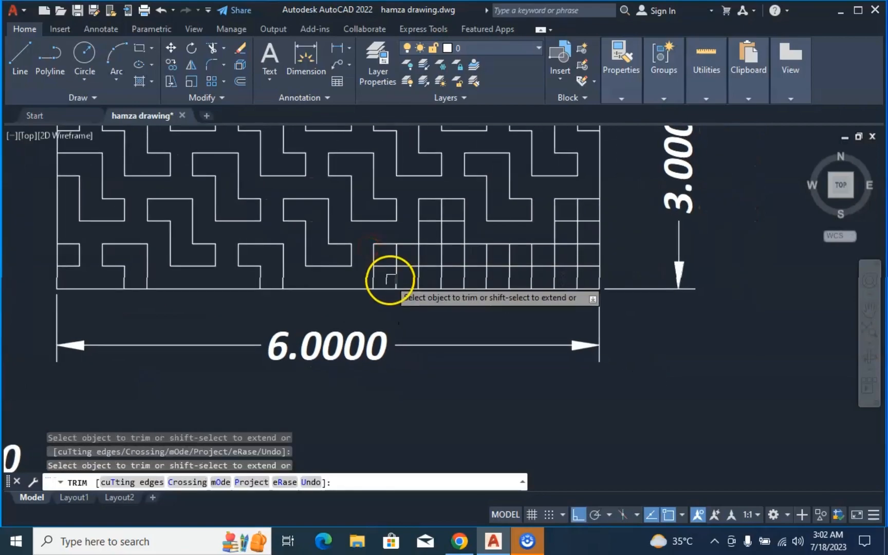
- Trim the third partial shape on the bottom edge and the fourth Z shape beside it
left_click(373, 274)
left_click(407, 267)
left_click(423, 247)
left_click(430, 269)
middle_click_drag(449, 229, 403, 231)
left_click(405, 225)
left_click(406, 251)
left_click(418, 257)
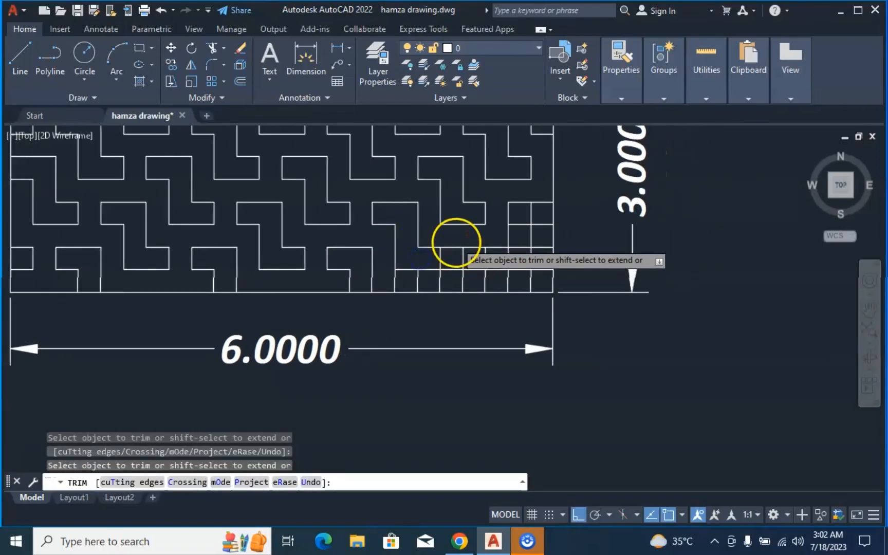
- Trim the surplus vertical and horizontal segments along the bottom edge to shape the fourth partial Z shape
left_click(454, 245)
left_click(450, 277)
left_click(386, 281)
middle_click_drag(441, 260, 326, 256)
left_click(350, 278)
left_click(380, 280)
left_click(392, 278)
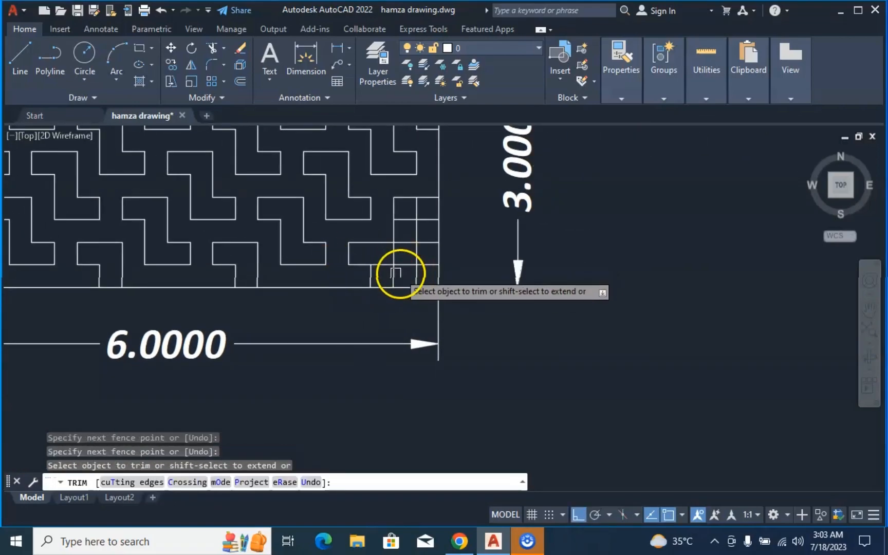
- Trim the remaining grid segments at the lower-right corner to complete the edge shapes of the Z pattern
left_click(403, 265)
left_click(405, 243)
left_click(395, 232)
left_click(428, 246)
left_click(426, 221)
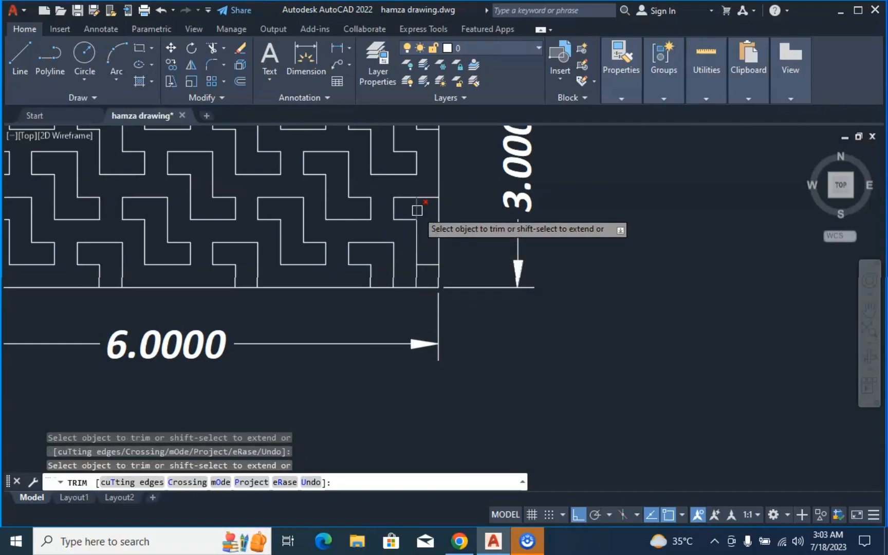
left_click(417, 210)
left_click(407, 282)
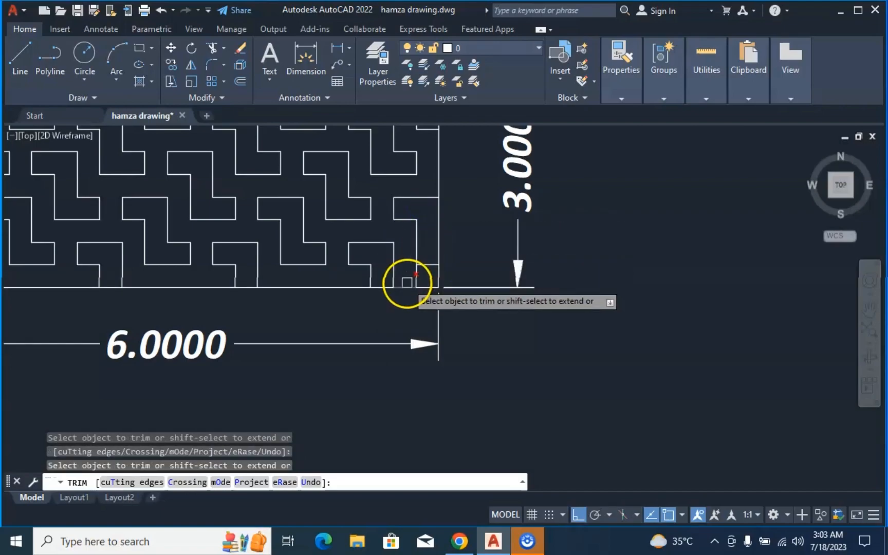
- Examine the trimmed cross and Z patterns against the reference drawings above them
scroll(395, 240, "down", 5)
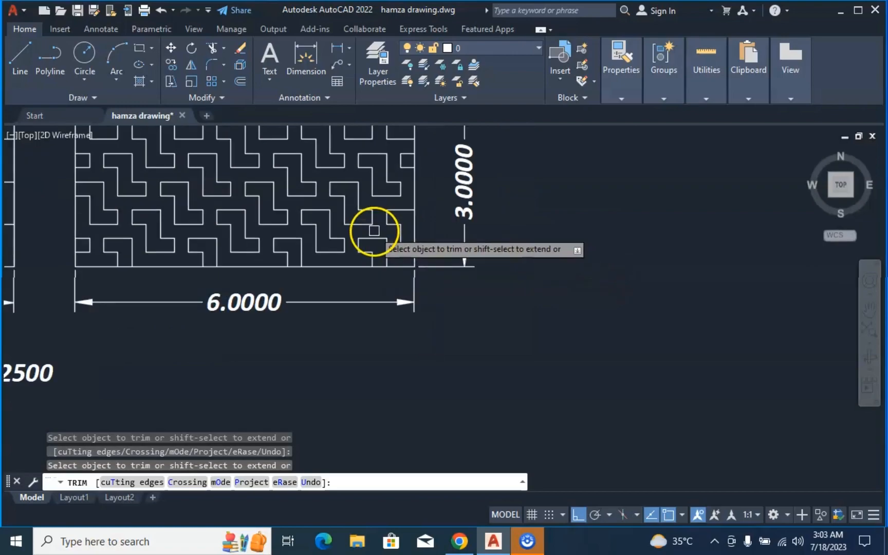
middle_click_drag(424, 246, 488, 273)
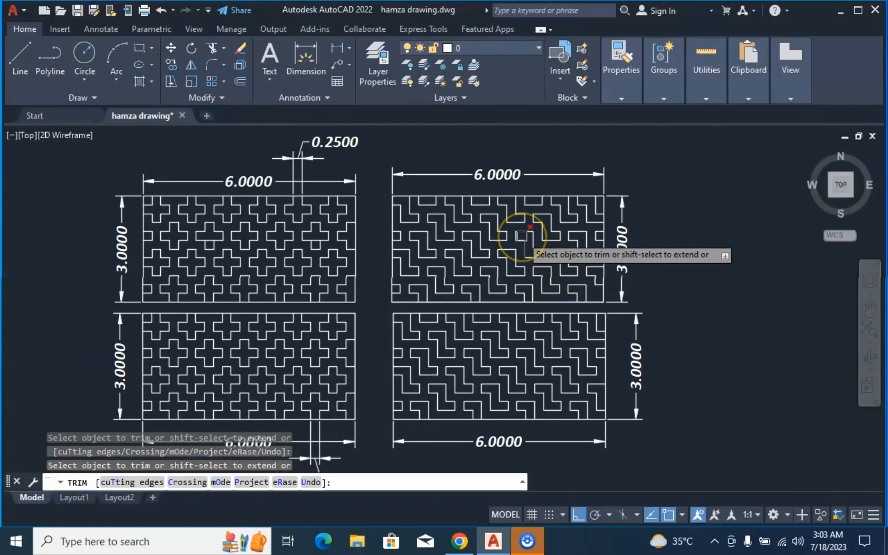
middle_click_drag(511, 247, 498, 213)
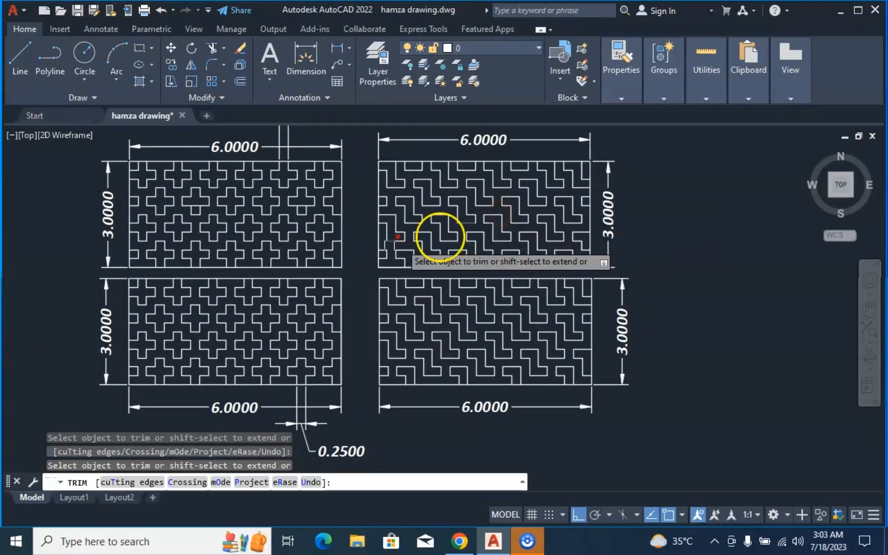
mouse_move(293, 268)
middle_mouse_down()
mouse_move(409, 298)
mouse_move(403, 286)
mouse_move(384, 294)
middle_mouse_up()
scroll(377, 333, "up", 2)
scroll(398, 204, "down", 2)
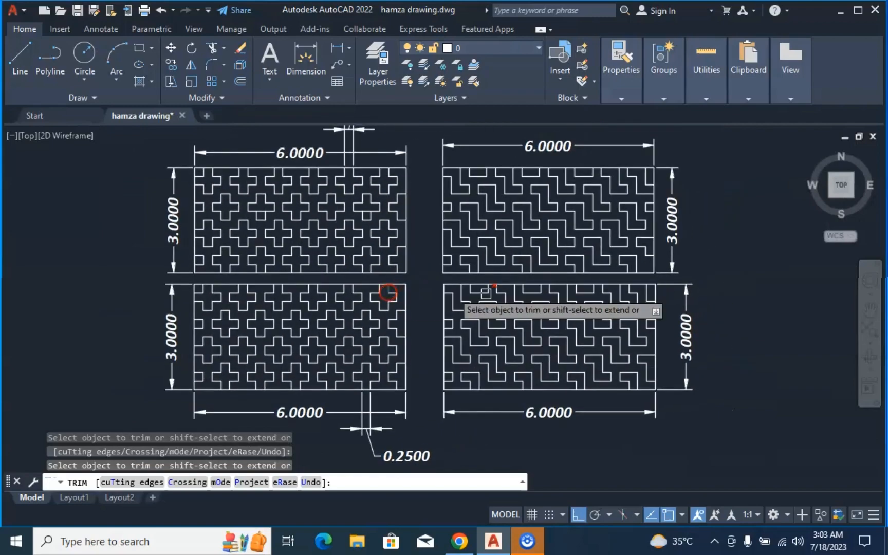